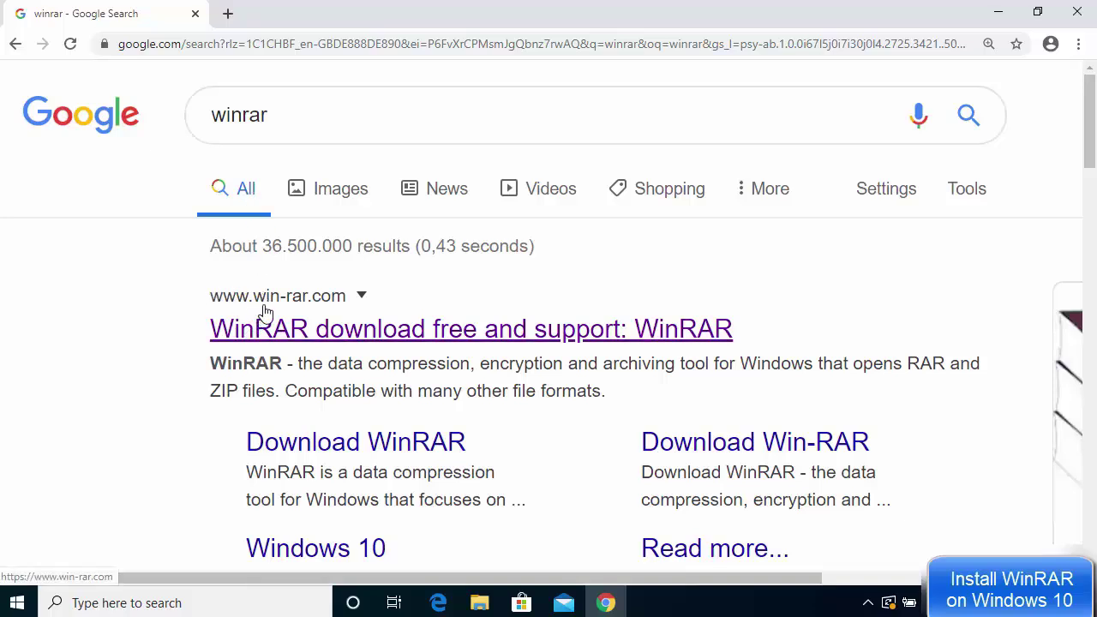
Step: Open win-rar.com from the search results, accept the cookie banner, and reach the WinRAR download page
click(338, 339)
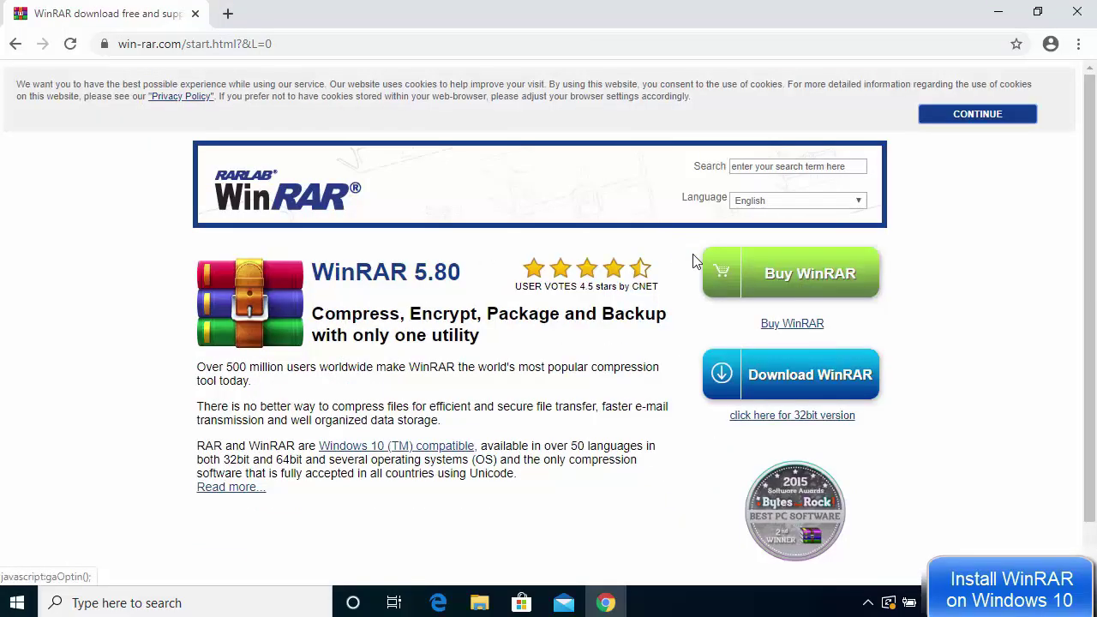
click(962, 115)
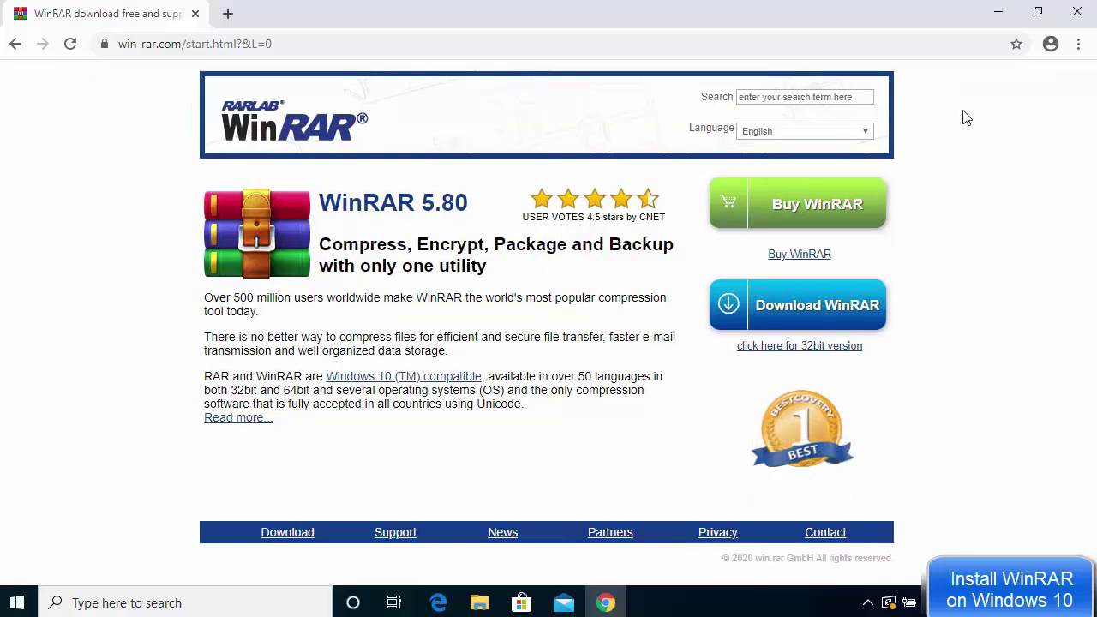
click(783, 311)
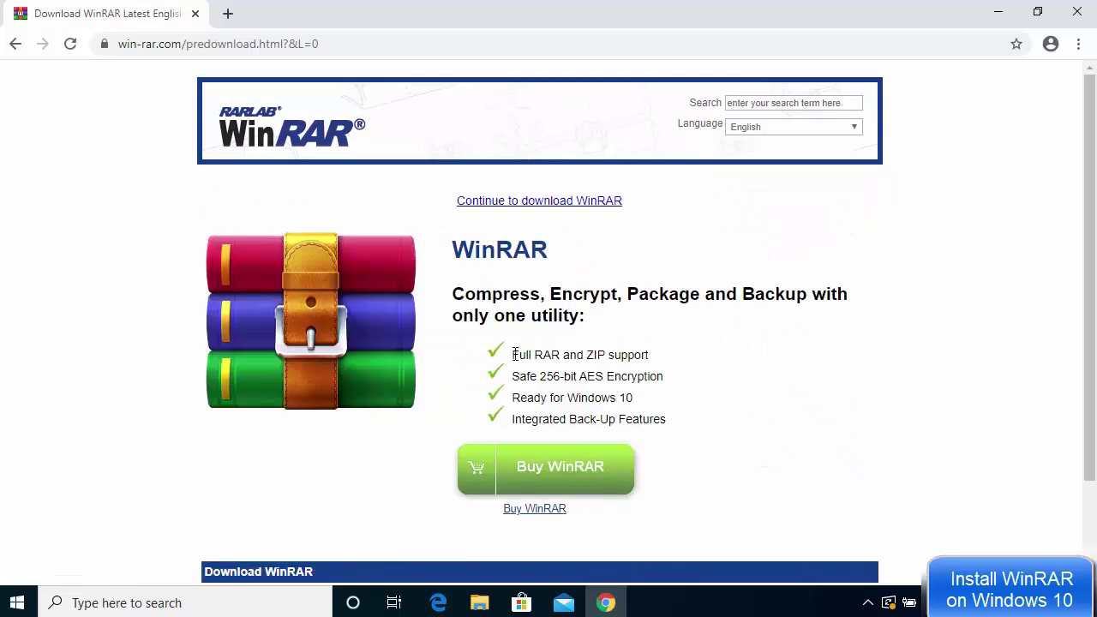
scroll(517, 336, down, 1)
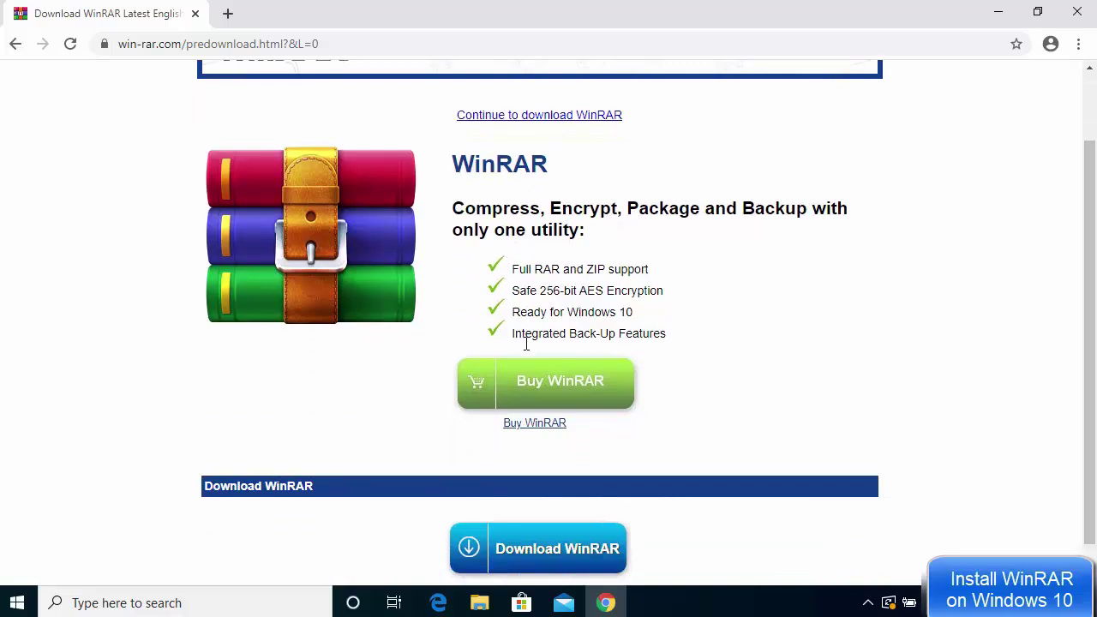
scroll(526, 352, down, 1)
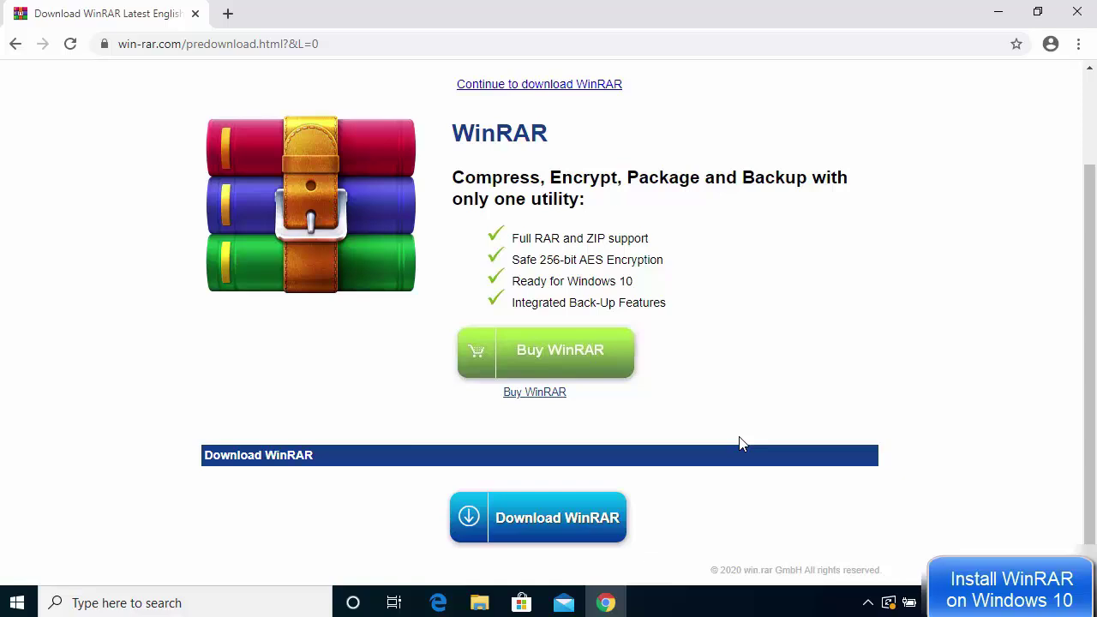
Step: Download winrar-x64-580.exe and run it from Chrome's download bar
click(532, 528)
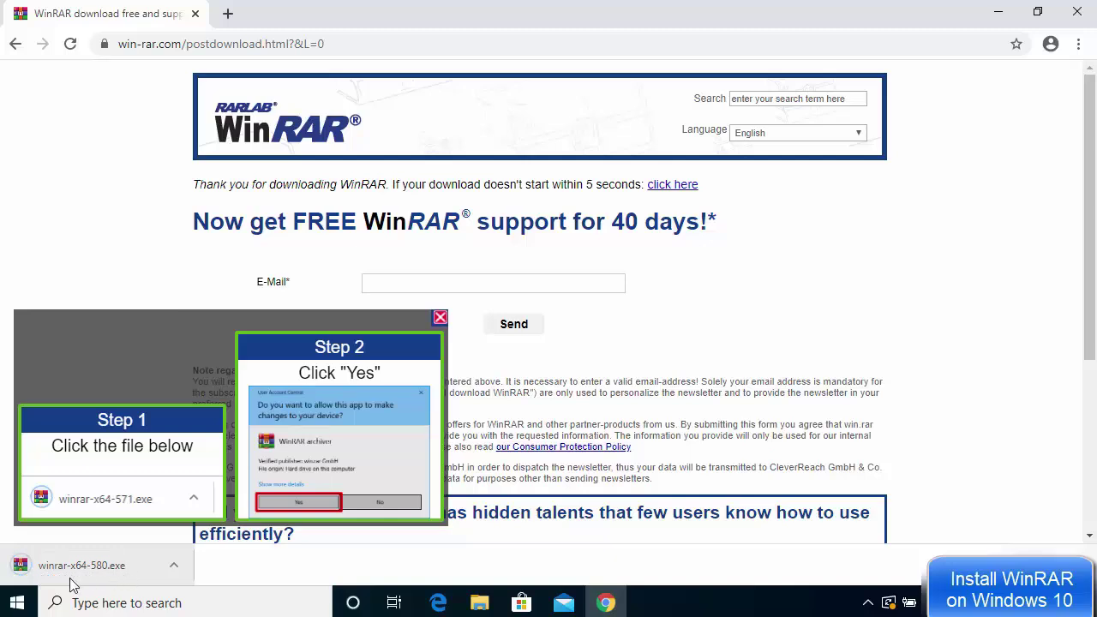
click(109, 567)
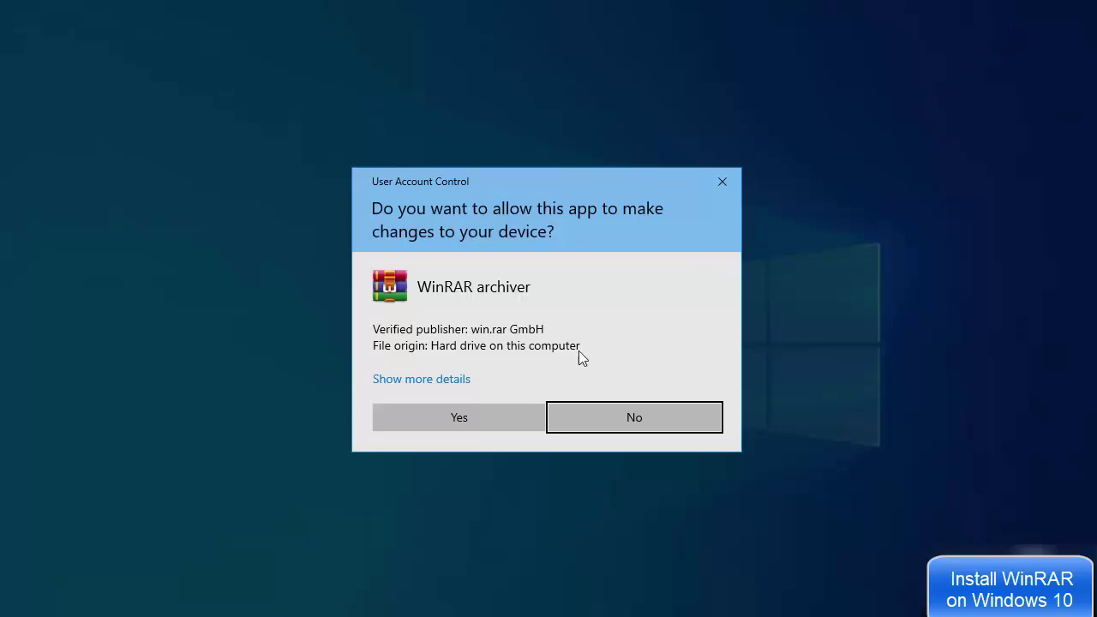
Step: Approve the installer prompt and install WinRAR 5.80 into C:\Program Files\WinRAR
click(470, 415)
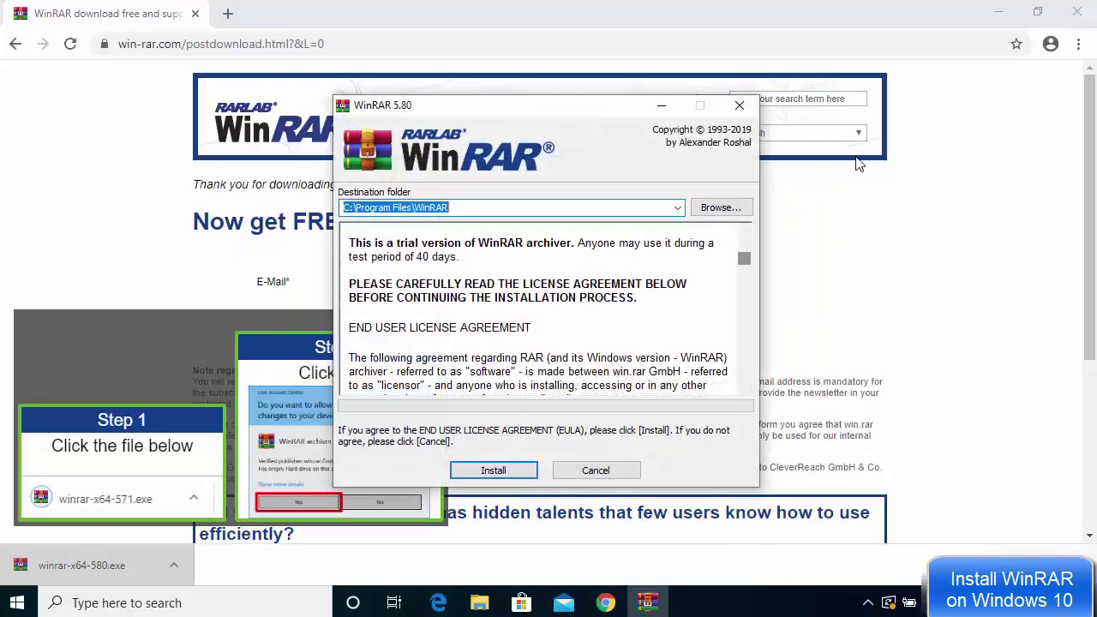
click(1001, 12)
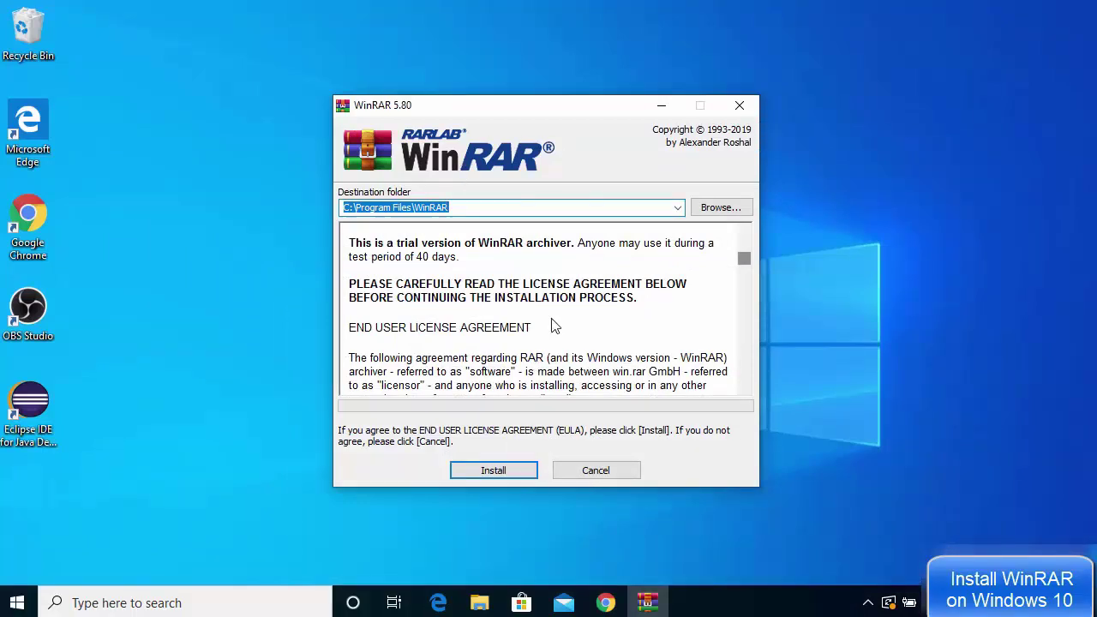
drag(746, 252, 749, 399)
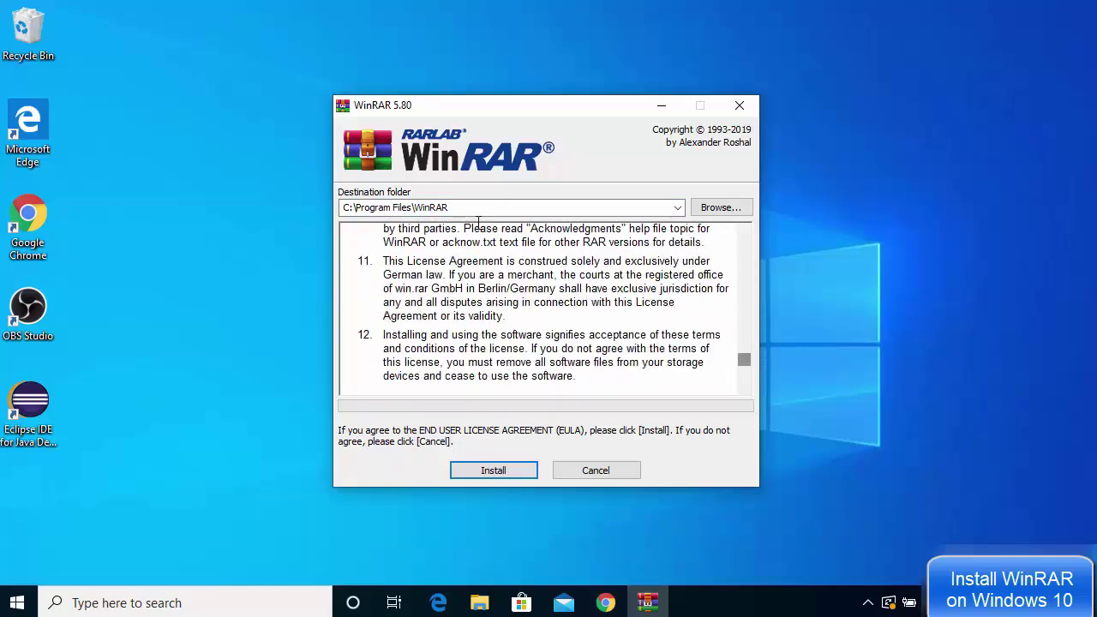
triple_click(415, 206)
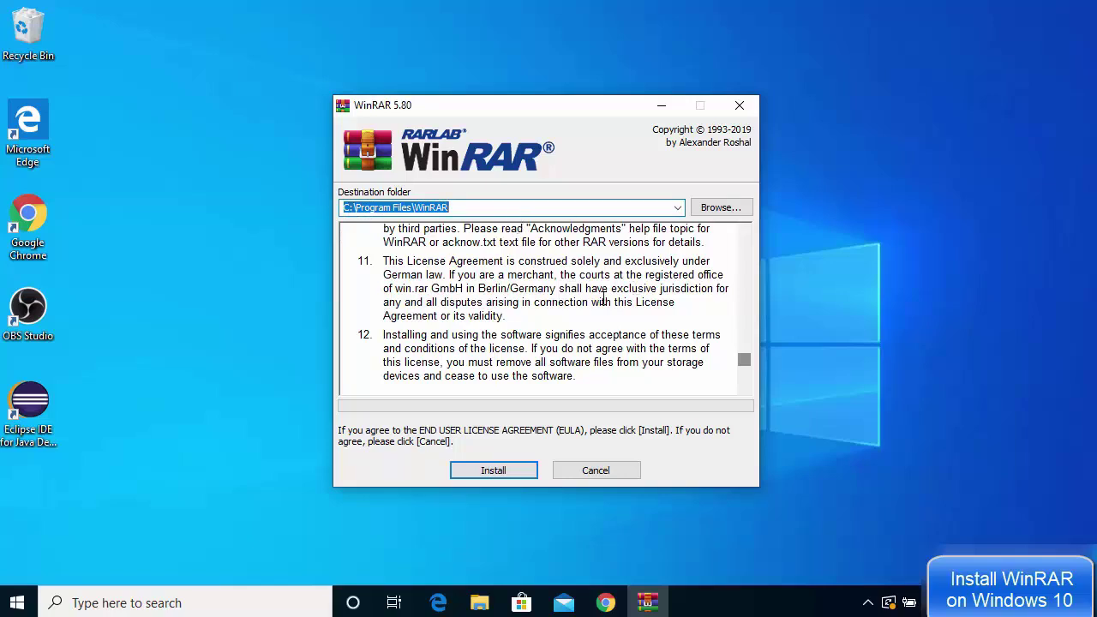
click(495, 471)
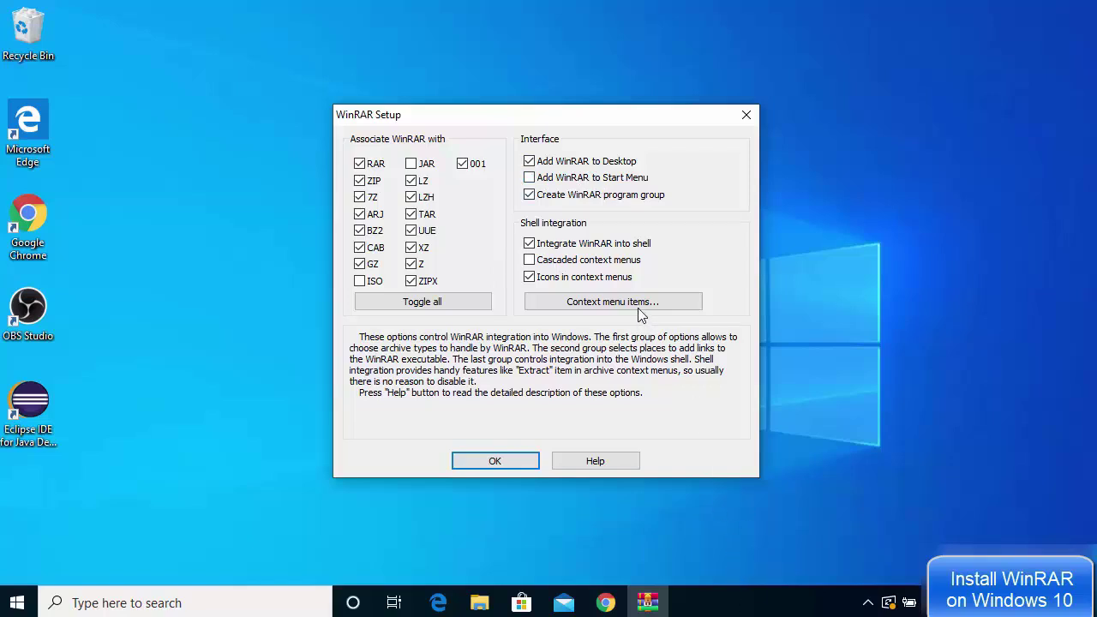
Step: Enable Add WinRAR to Start Menu, accept the integration settings, and complete setup
click(529, 178)
click(512, 459)
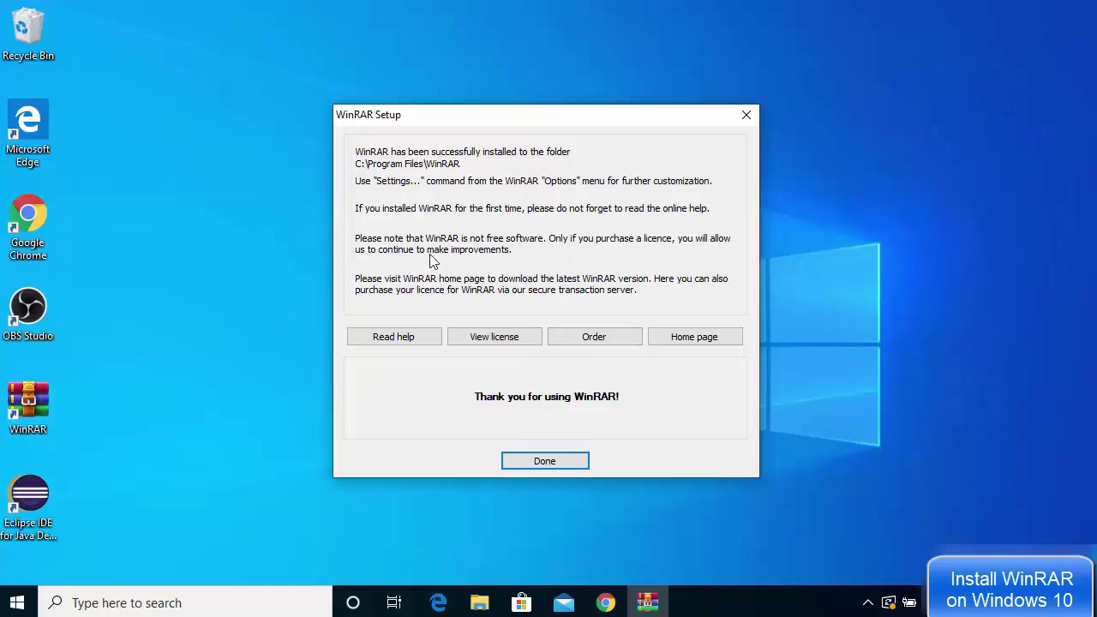
click(547, 463)
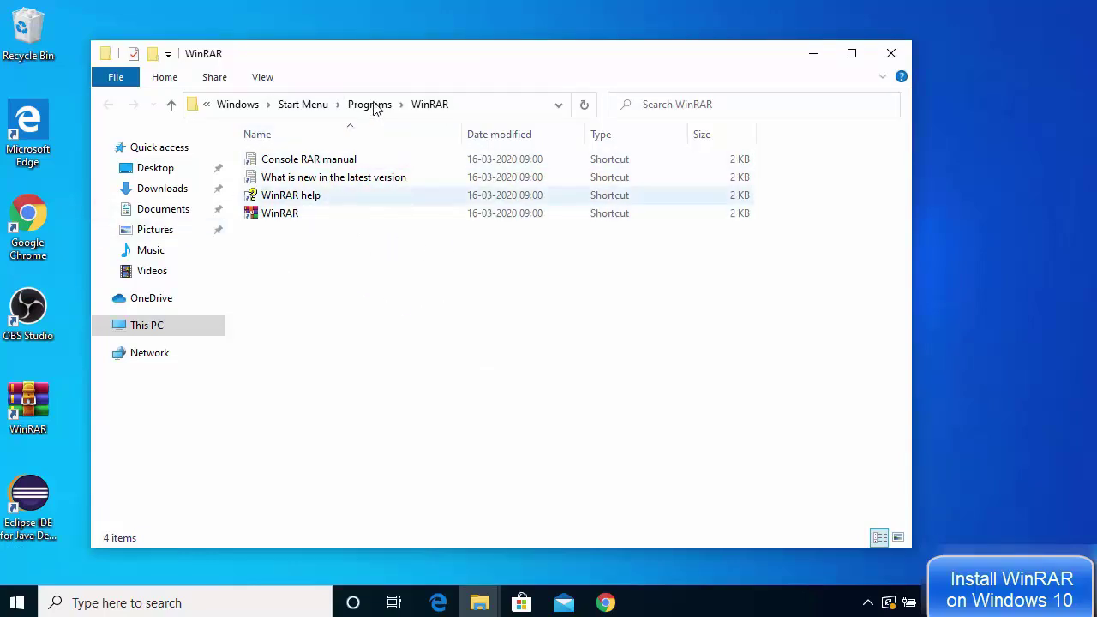
Step: Close the Start Menu folder, launch WinRAR from the desktop icon, and dismiss the purchase notice
click(893, 55)
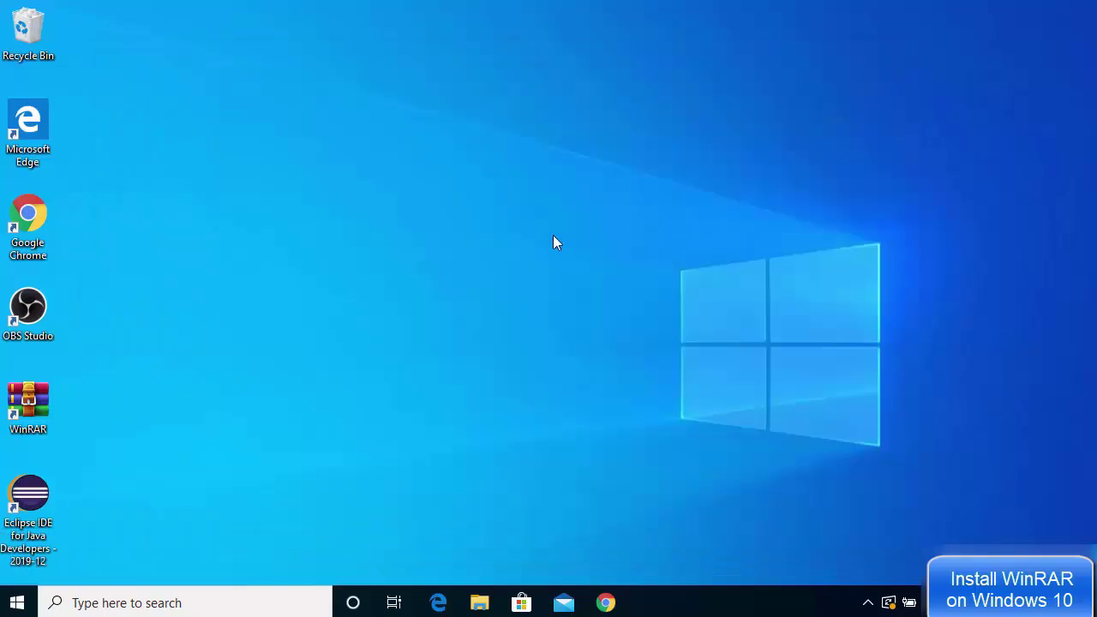
double_click(30, 407)
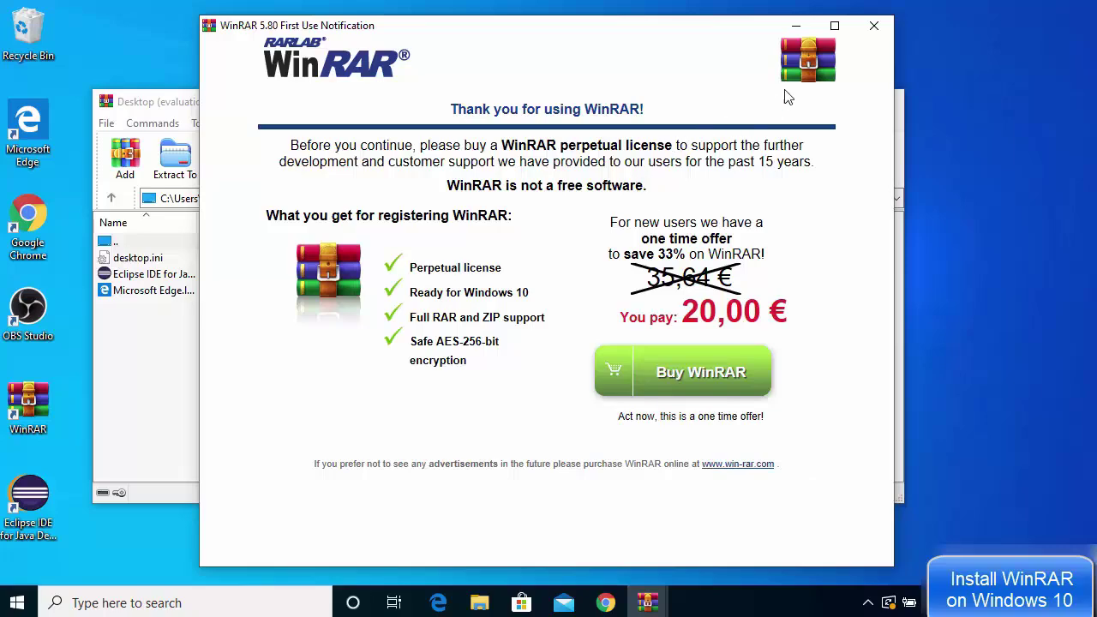
click(874, 33)
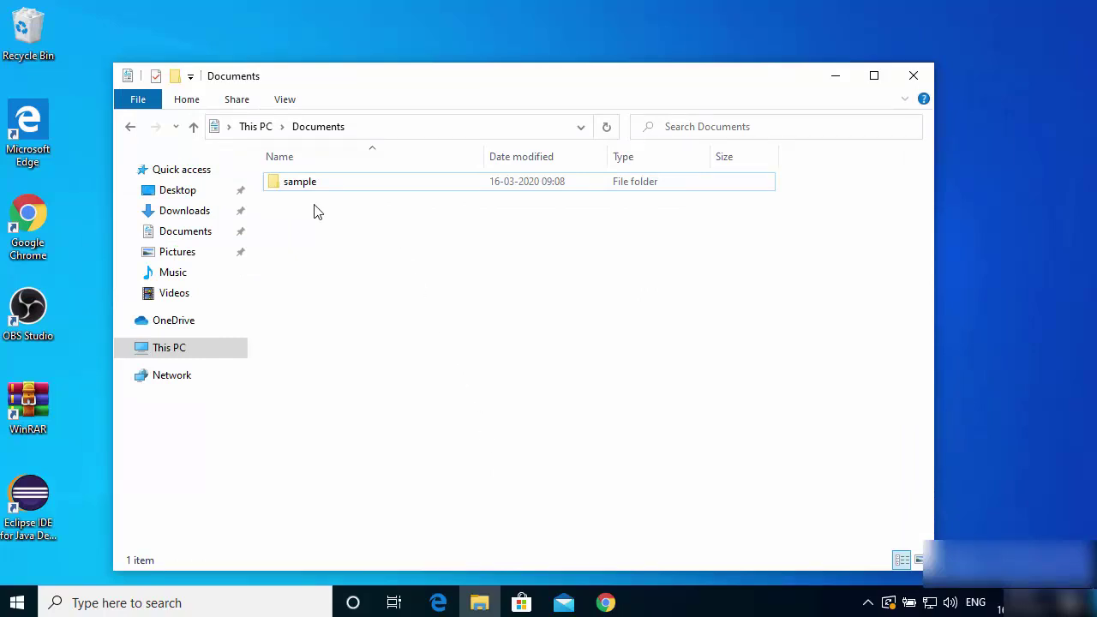
Step: Check the sample folder's contents (image1.png, sample-small.mp4), then return to Documents
mouse_move(294, 192)
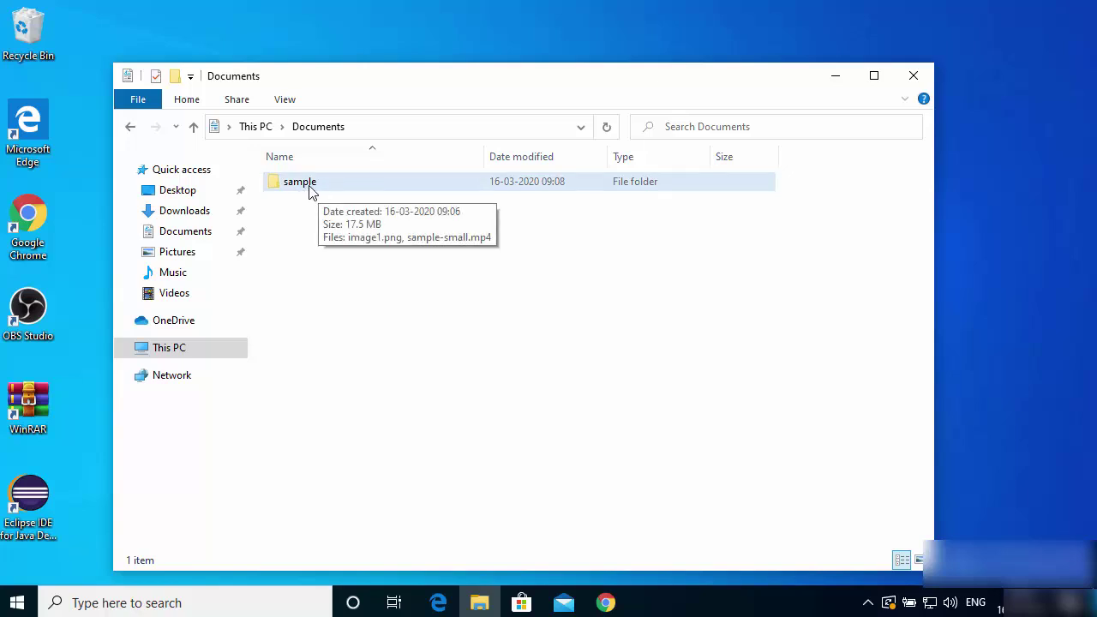
double_click(312, 191)
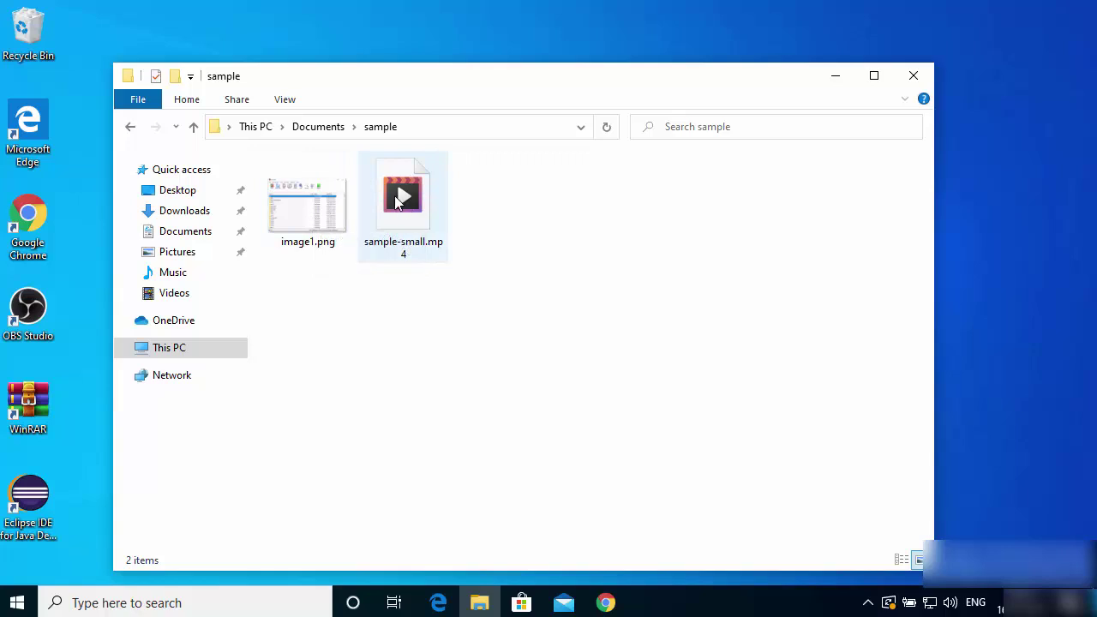
click(323, 129)
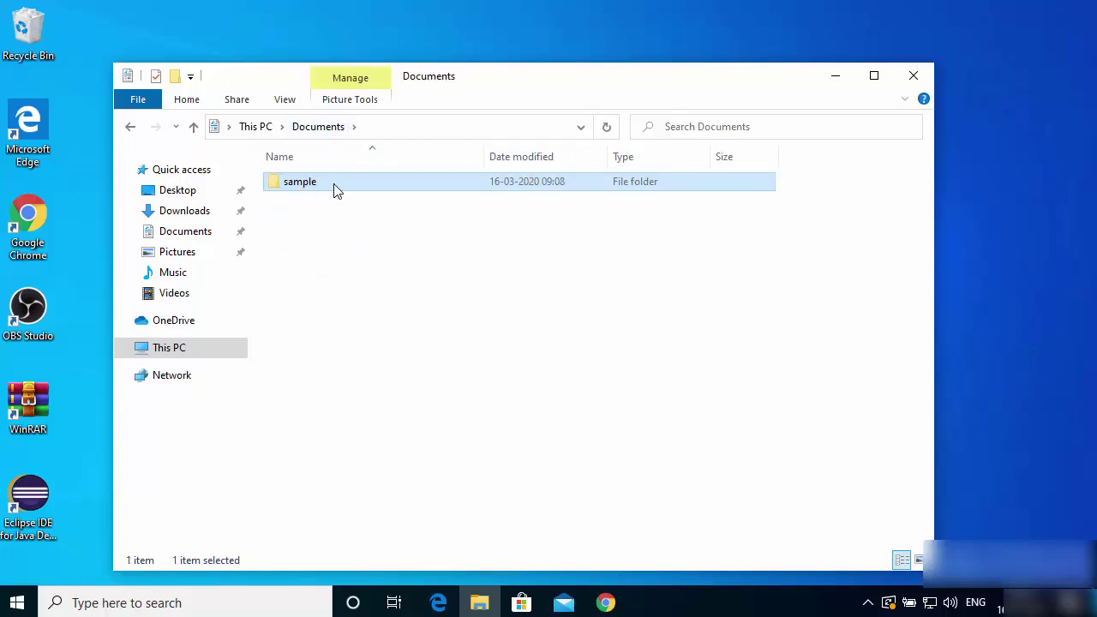
Step: Compress the sample folder using Add to 'sample.rar' from its right-click menu
right_click(311, 191)
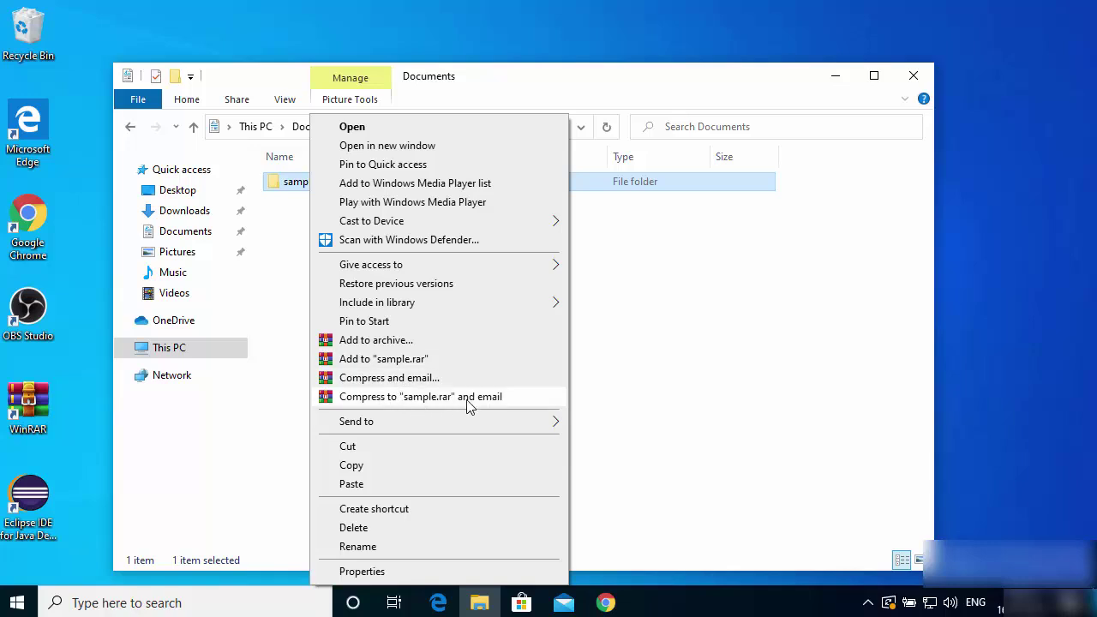
click(377, 367)
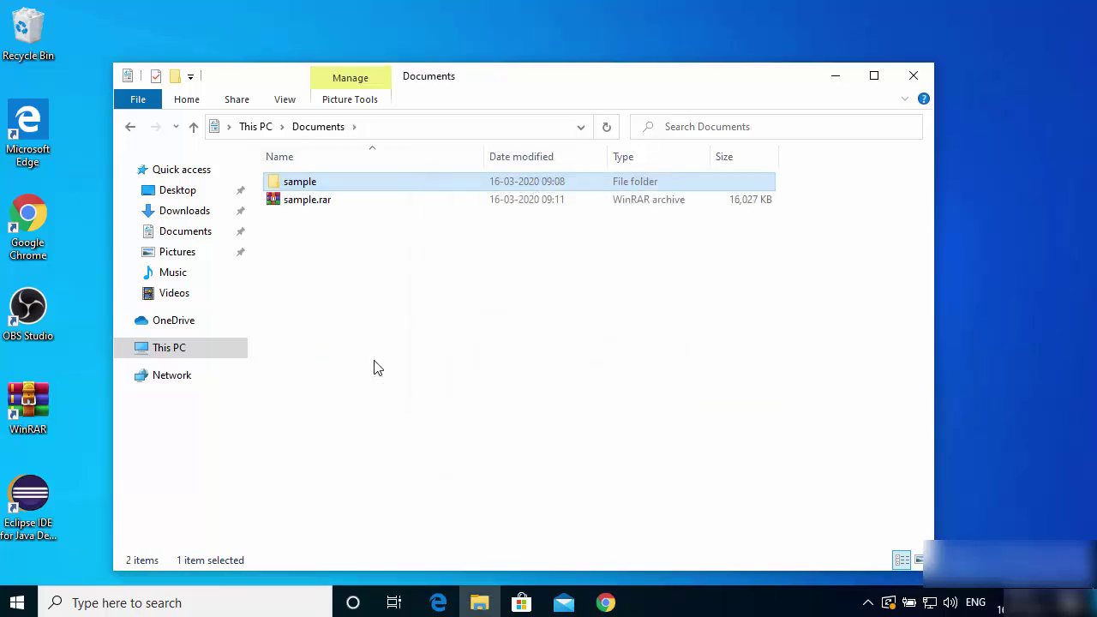
Step: Create sample.zip from the sample folder via Add to archive with ZIP format selected
right_click(313, 190)
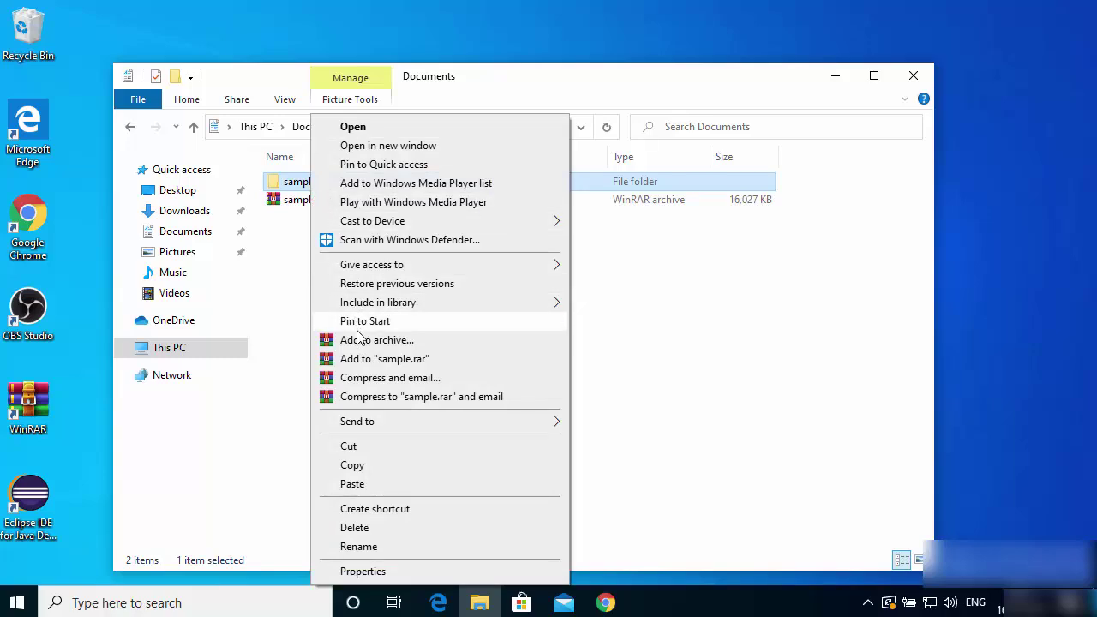
click(364, 341)
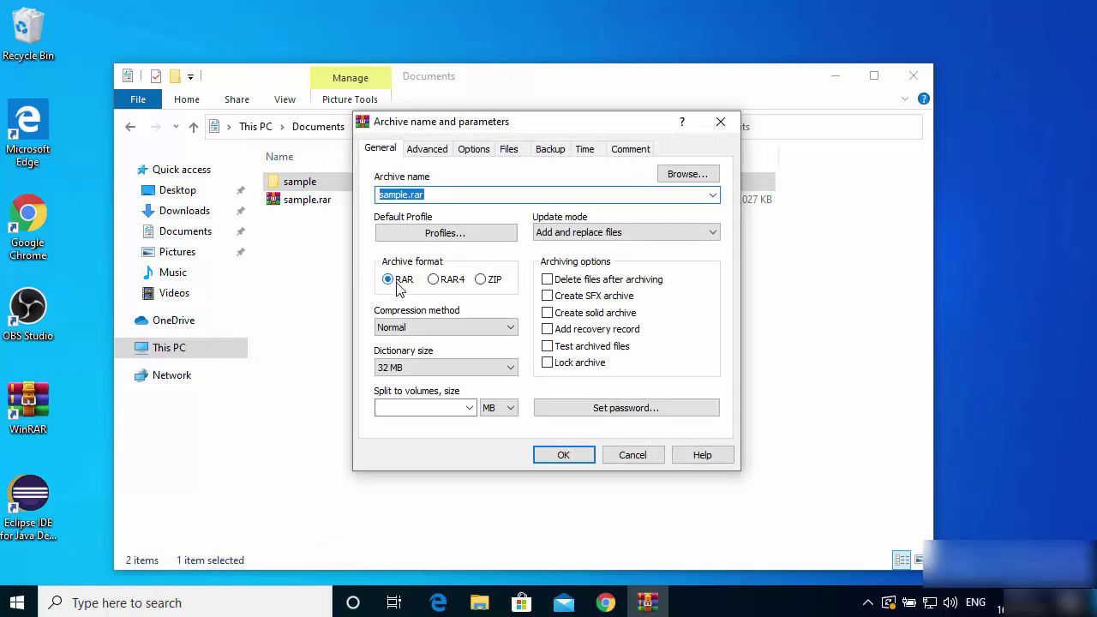
click(484, 281)
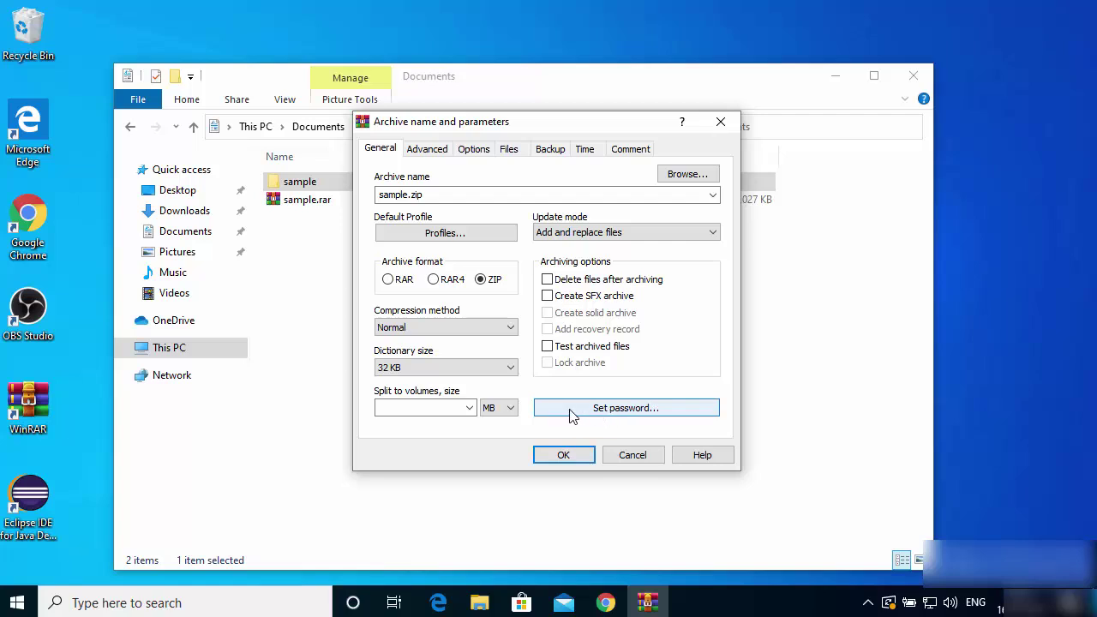
click(572, 459)
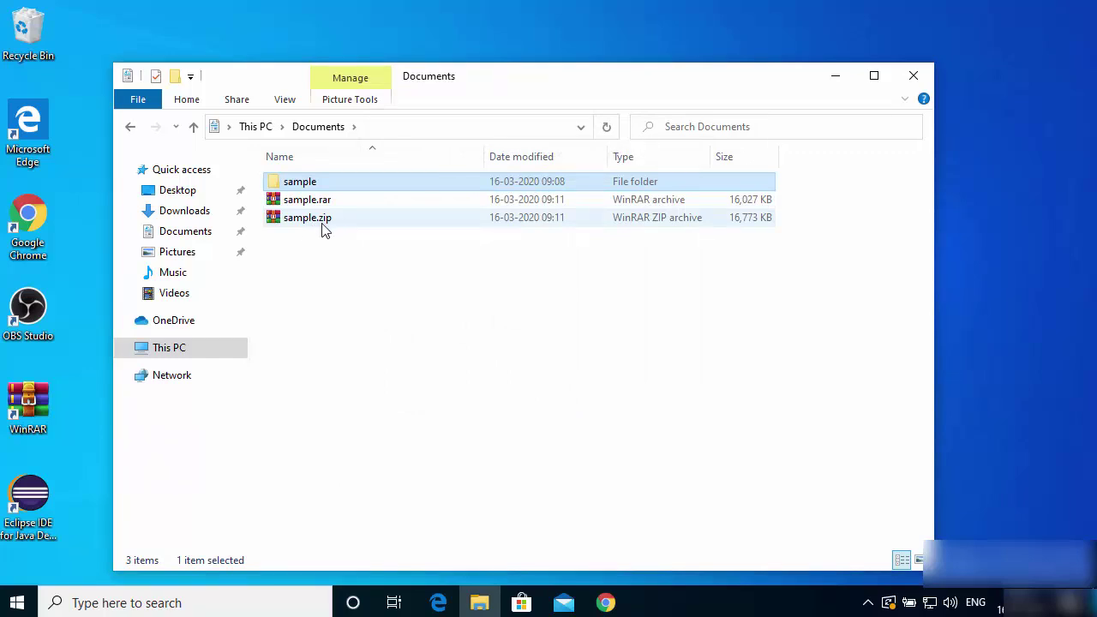
Step: Move sample.rar from Documents to the desktop and unpack it there with Extract Here
click(350, 296)
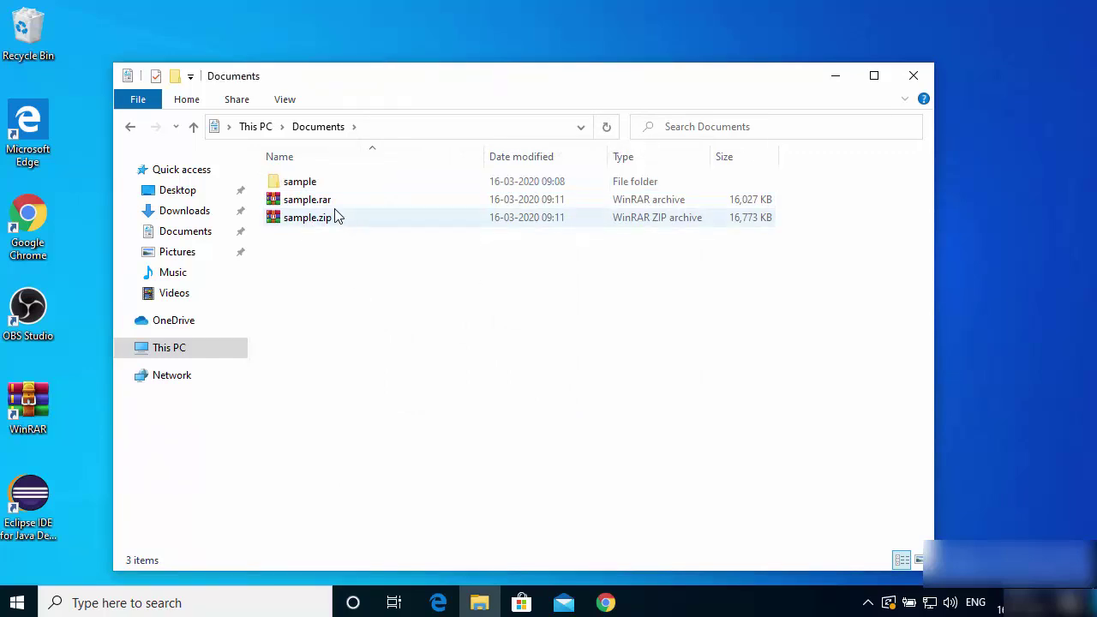
drag(396, 83, 664, 102)
click(572, 243)
drag(572, 243, 167, 139)
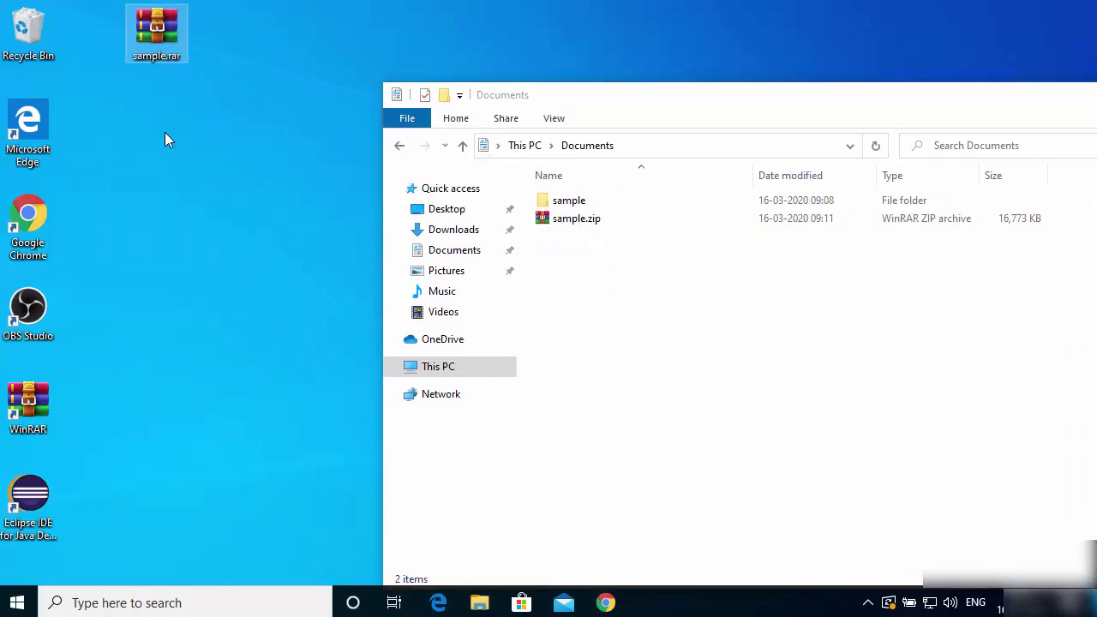
right_click(149, 44)
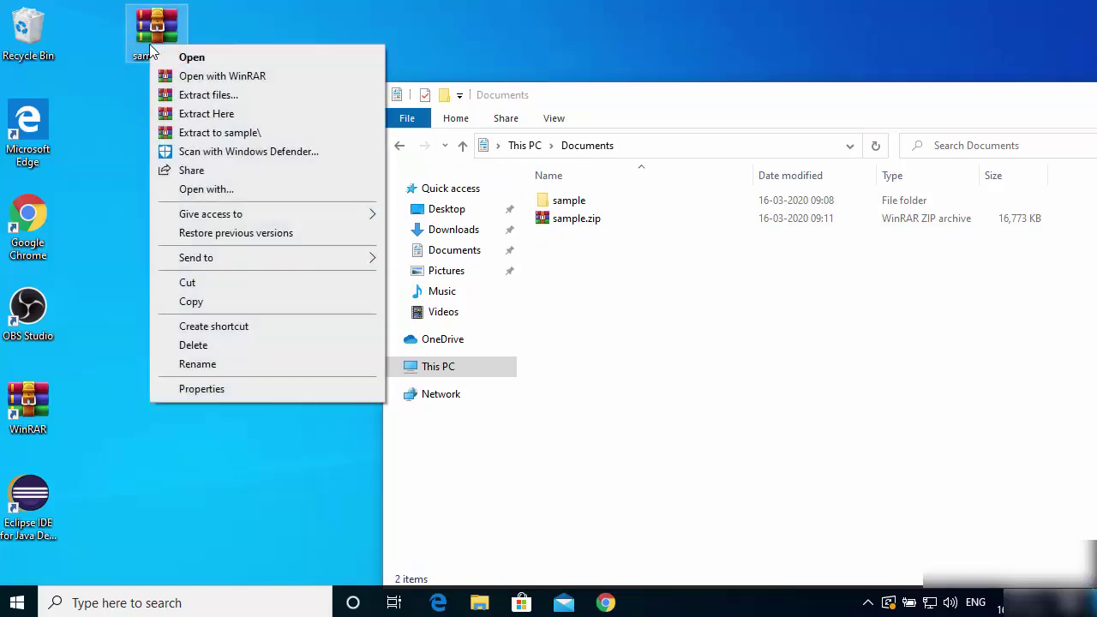
click(214, 114)
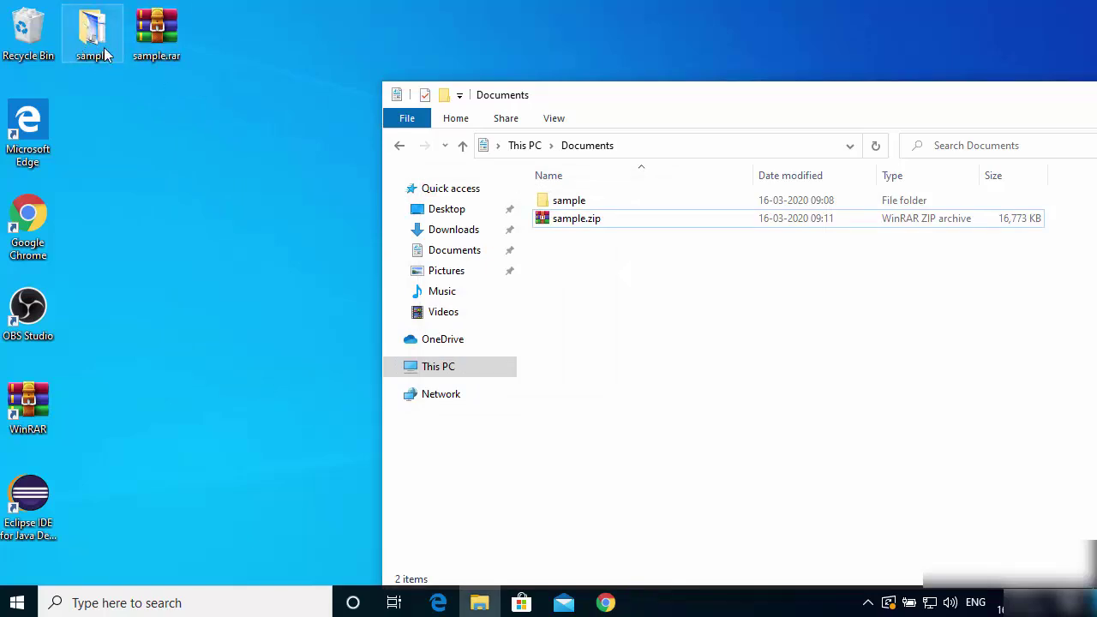
Step: Open the desktop sample.rar in WinRAR and use Extract To with Pictures as the destination
click(153, 42)
click(92, 48)
click(164, 36)
double_click(164, 36)
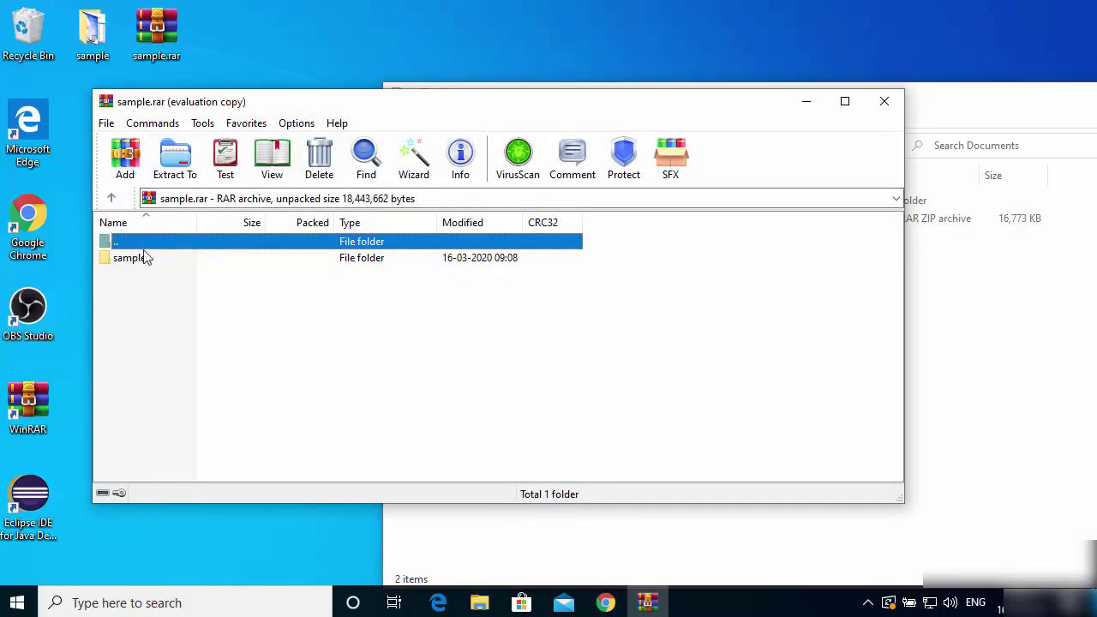
click(178, 167)
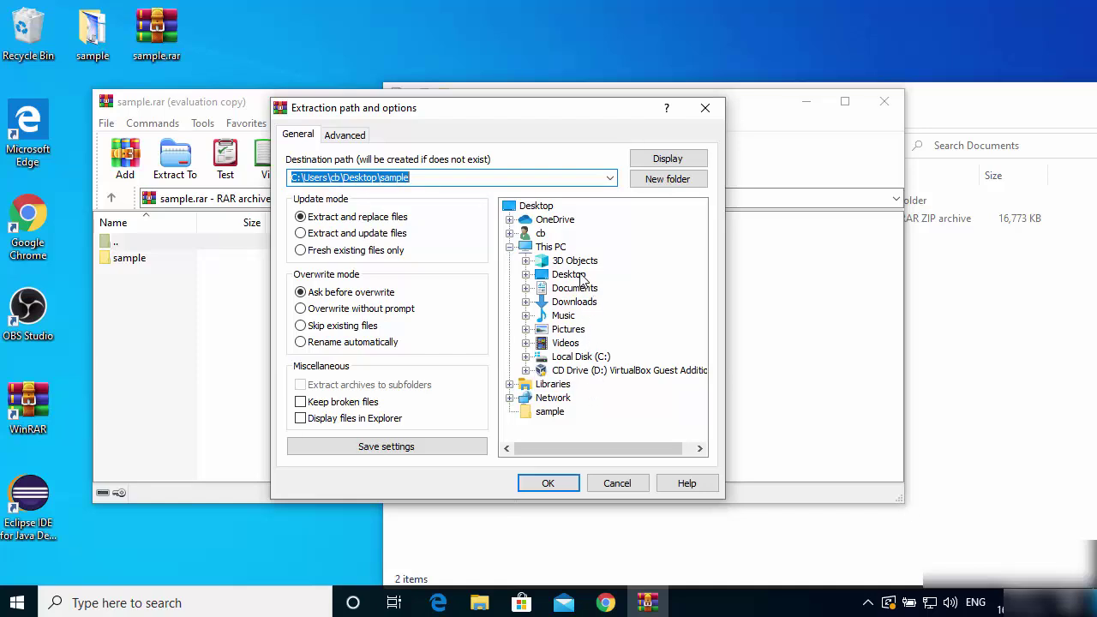
click(569, 330)
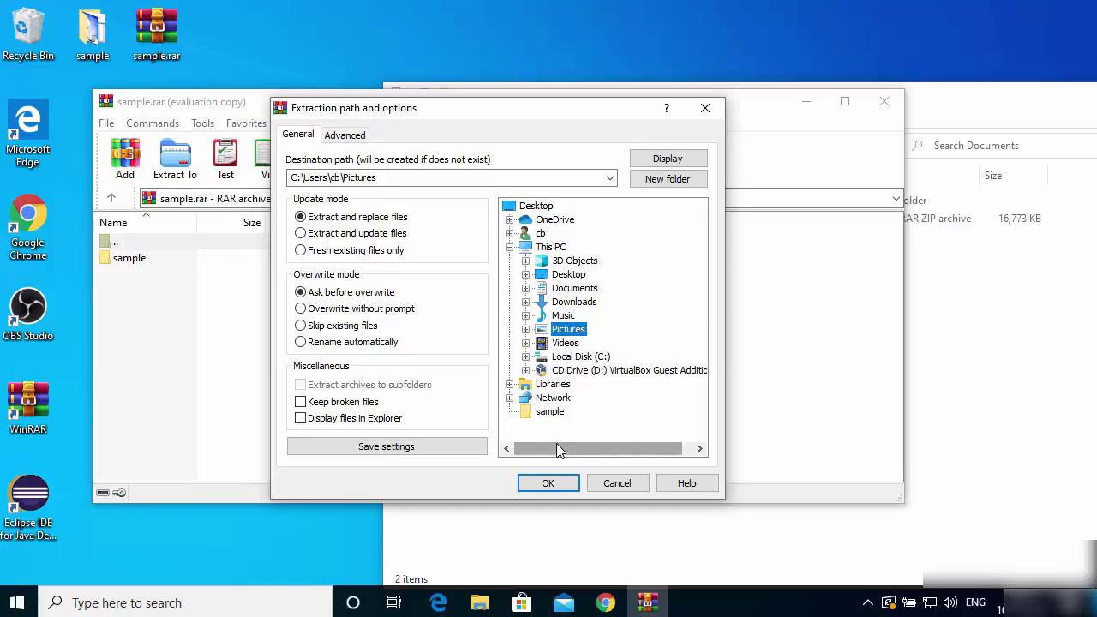
click(548, 484)
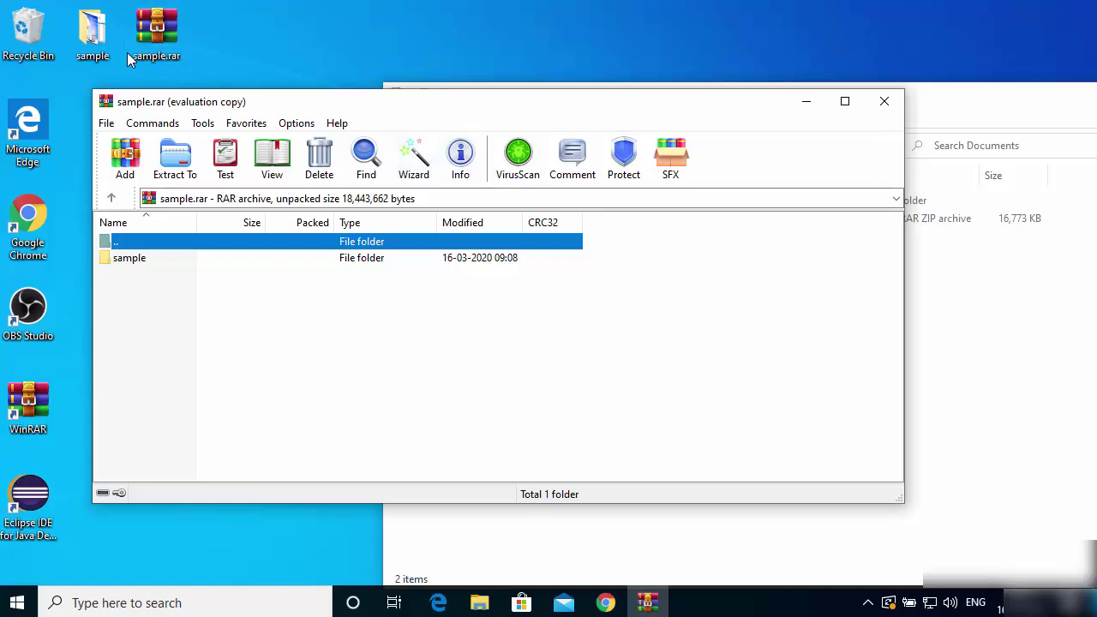
Step: Close WinRAR and check that Pictures\sample holds image1.png and sample-small.mp4
click(873, 106)
click(437, 272)
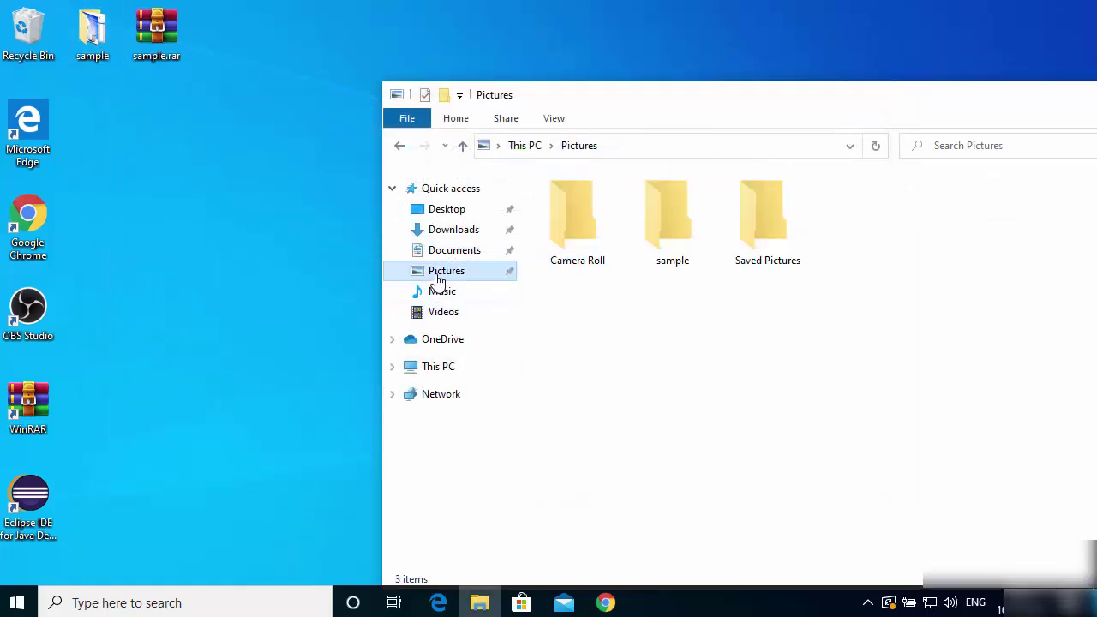
double_click(674, 251)
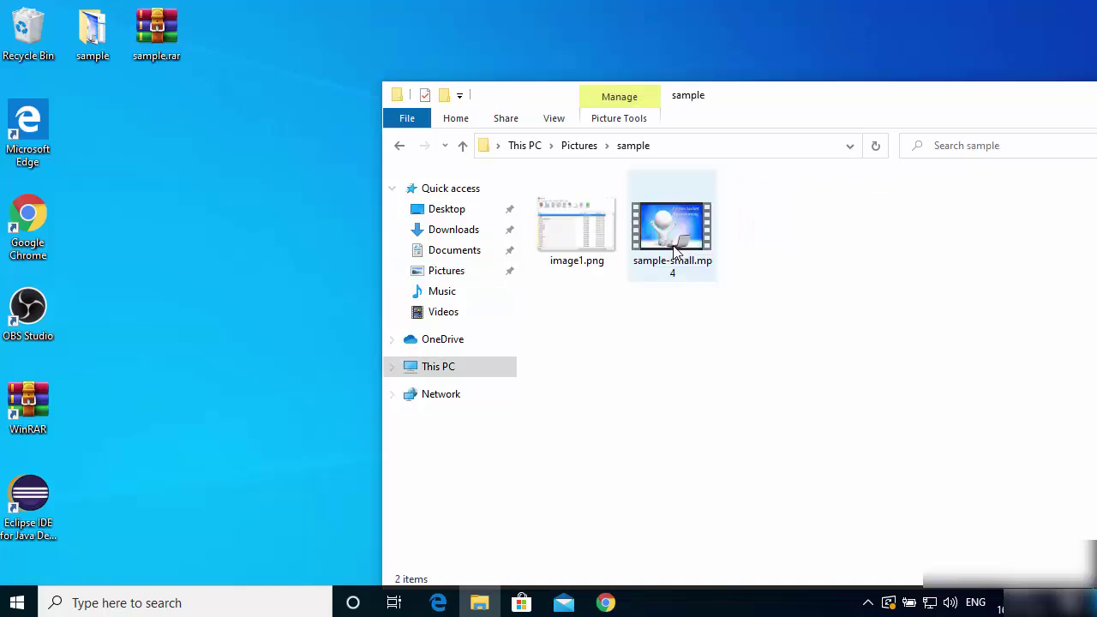
click(574, 146)
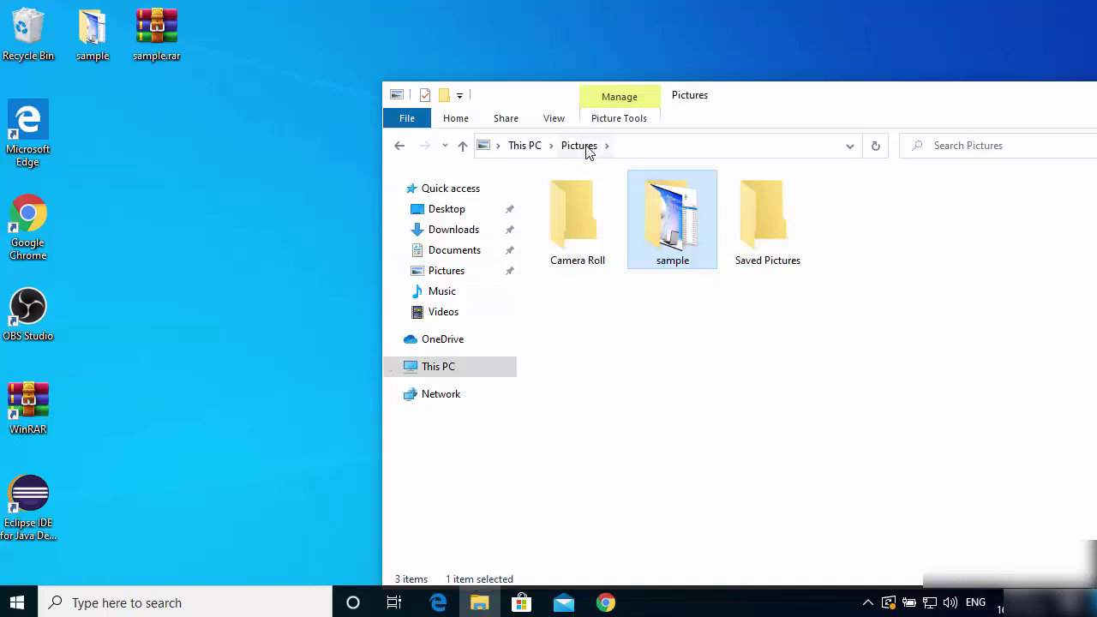
click(838, 323)
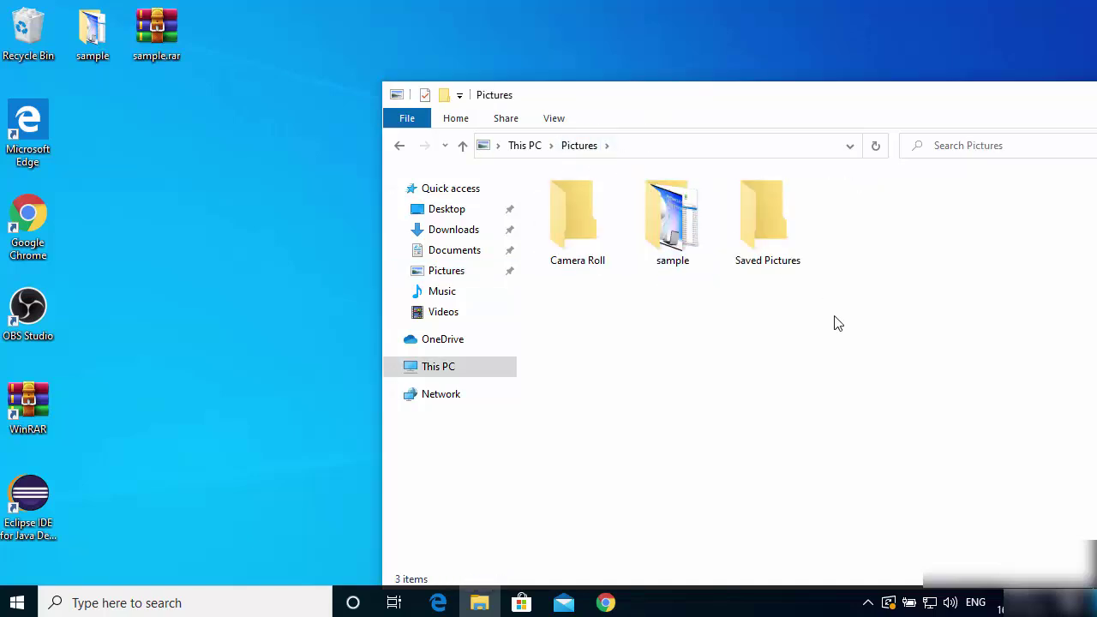
drag(811, 108, 605, 108)
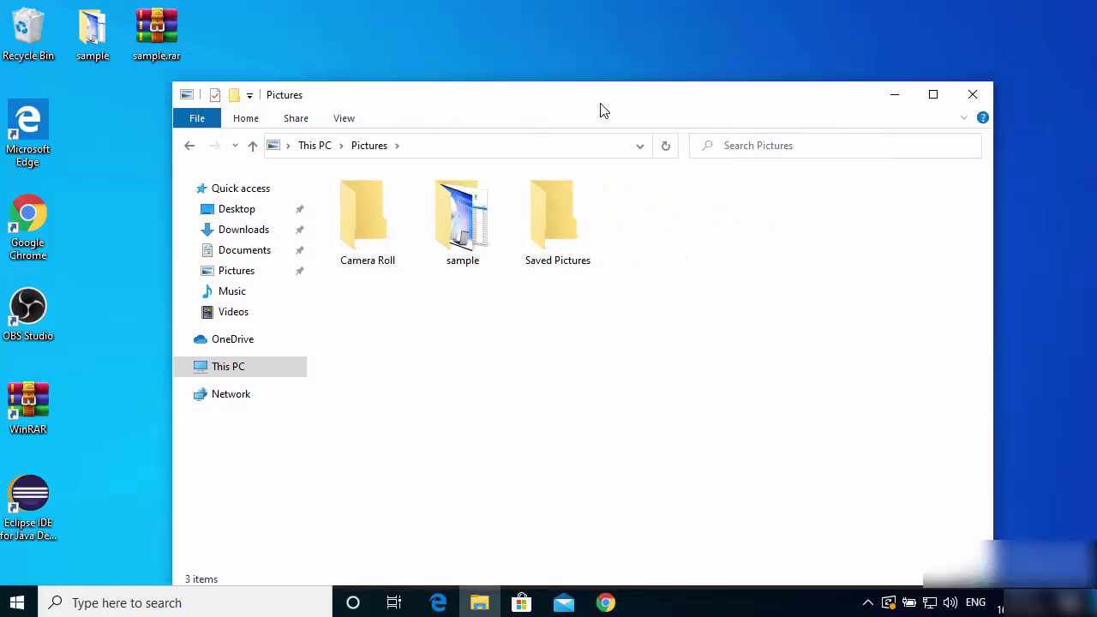